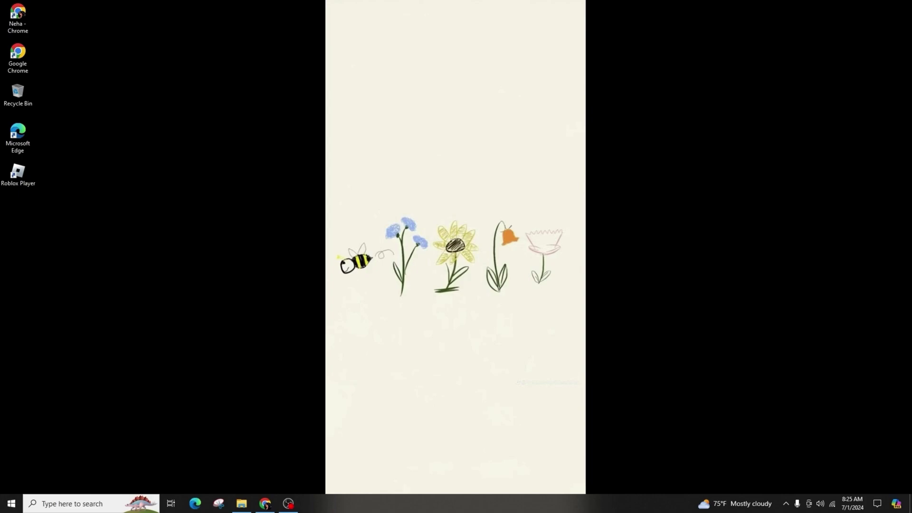
Open System > Display in Settings and show the resolution list, which tops out at 1920 × 1080.
left_click(11, 504)
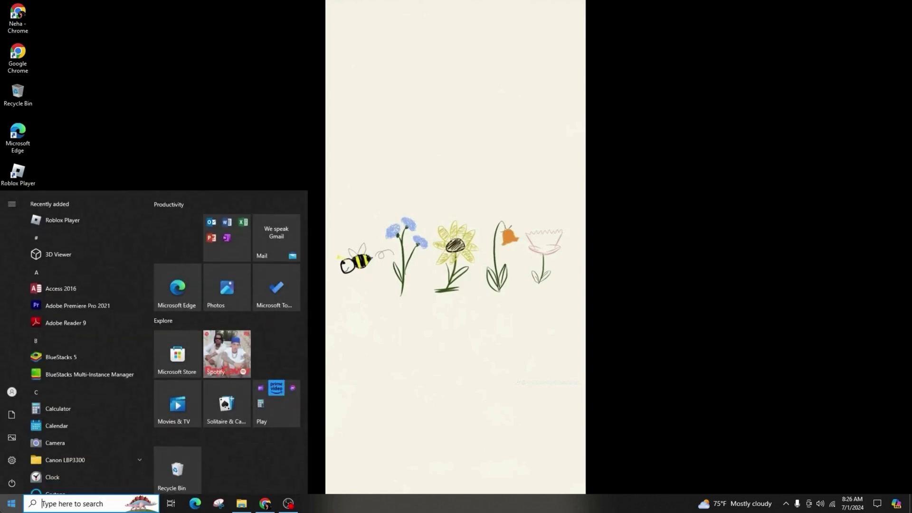
left_click(11, 459)
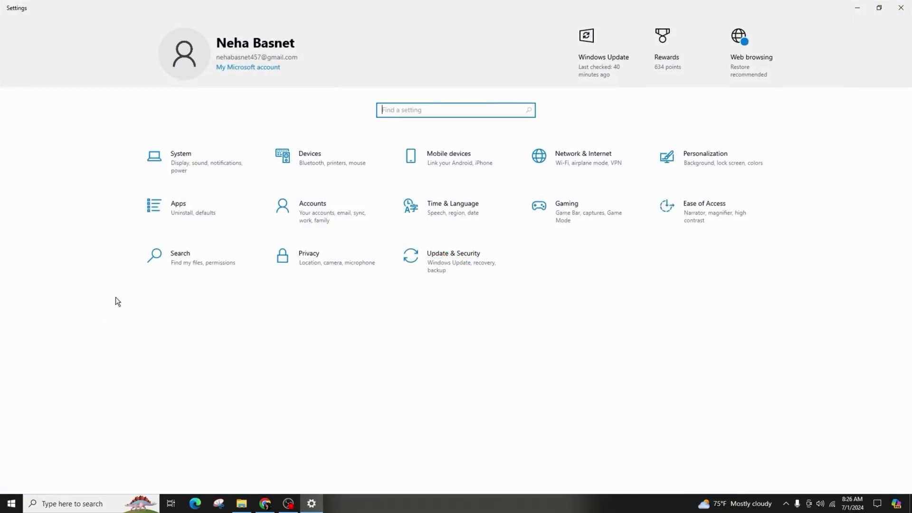
left_click(200, 167)
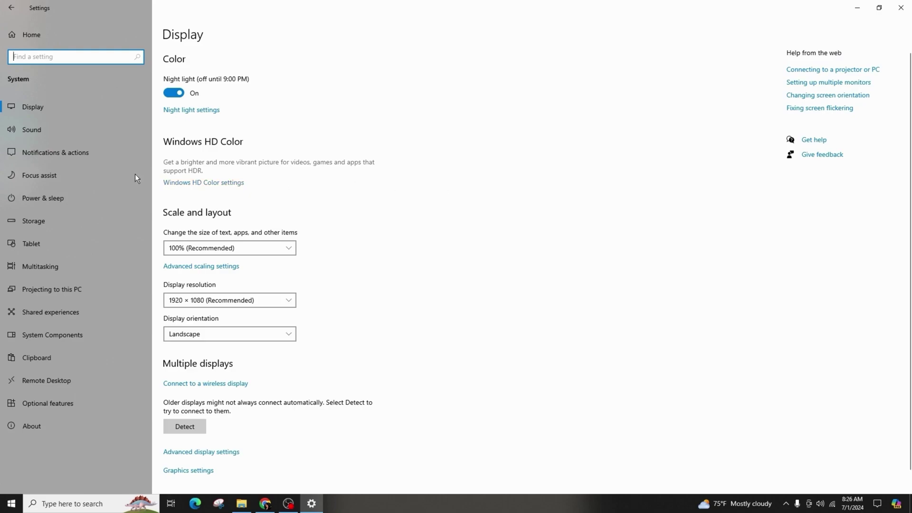
left_click(249, 297)
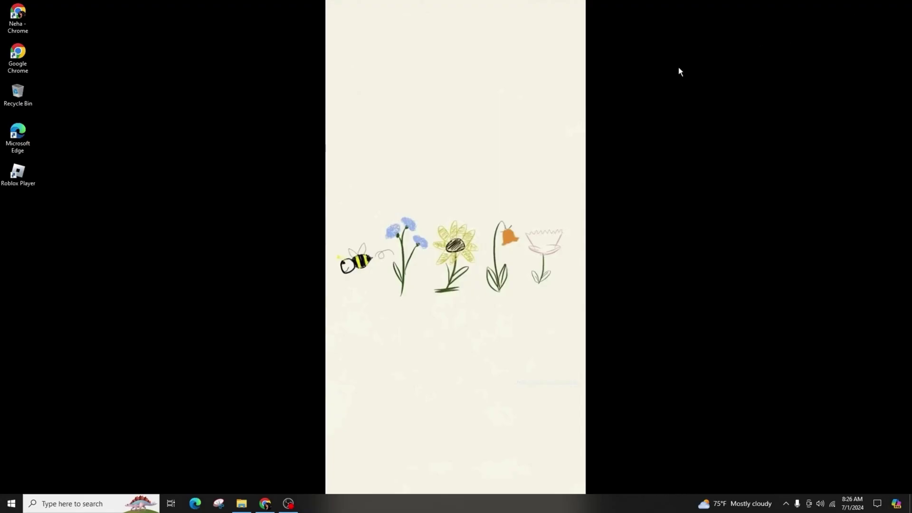
Refresh the desktop, then reach the display adapter properties through Advanced display settings.
right_click(555, 110)
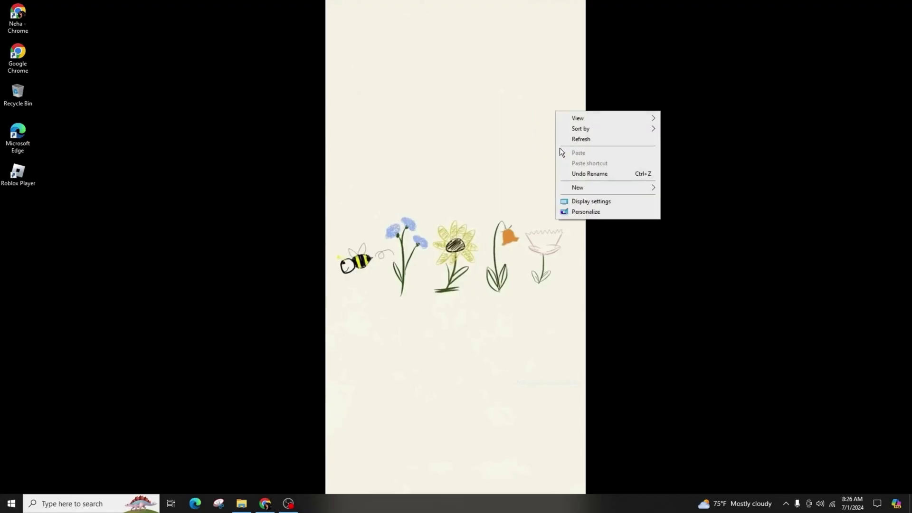
left_click(599, 139)
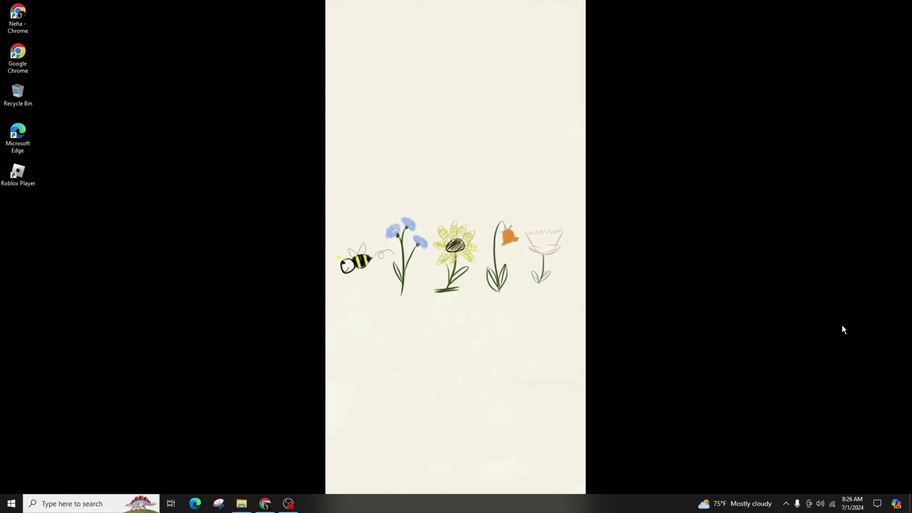
right_click(399, 146)
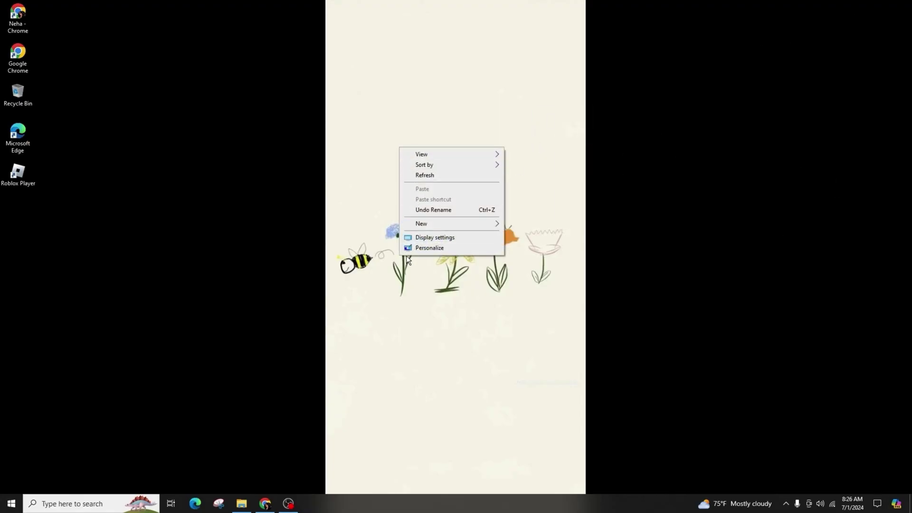
left_click(428, 237)
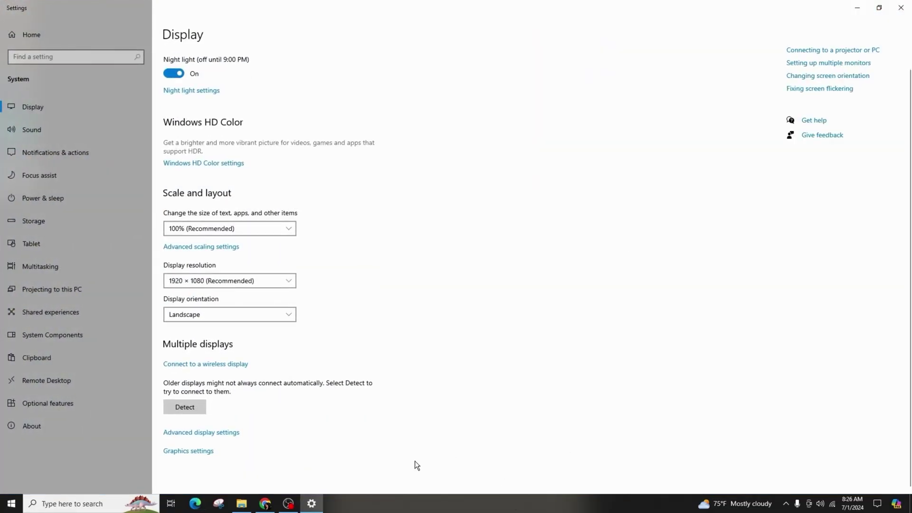
left_click(229, 431)
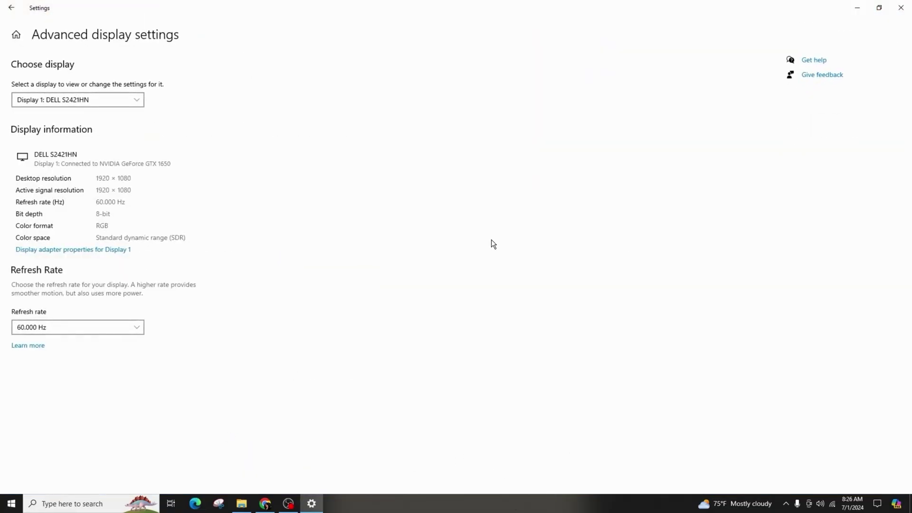
left_click(84, 250)
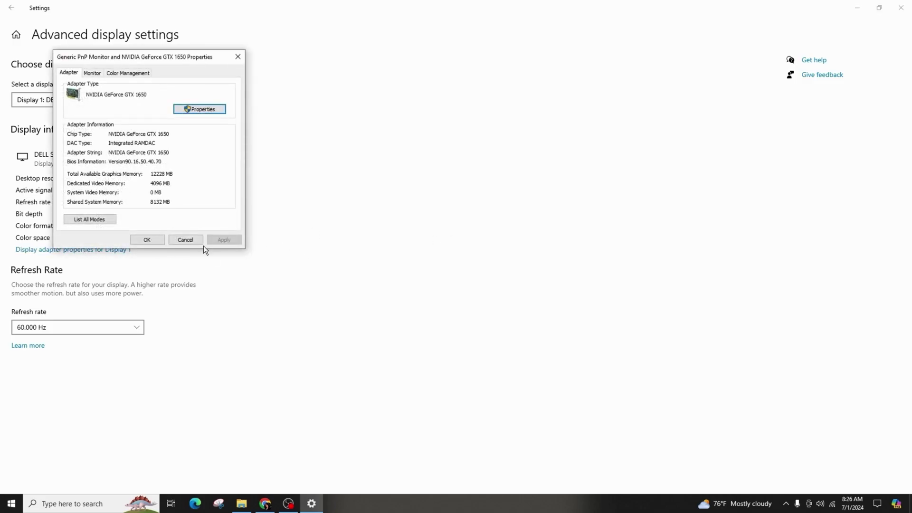
Review the adapter's full list of valid modes, then close every window back to the desktop.
left_click(83, 221)
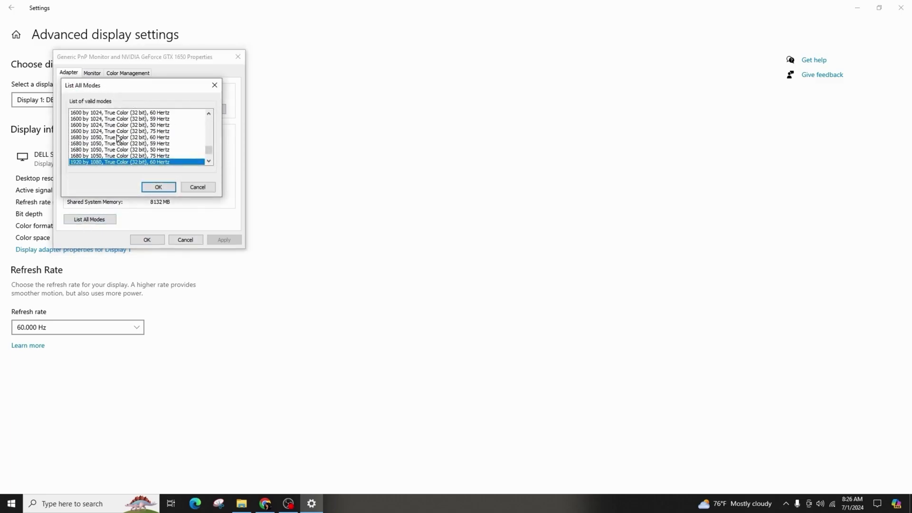
scroll(119, 136, "up", 5)
scroll(119, 135, "up", 5)
scroll(119, 133, "up", 5)
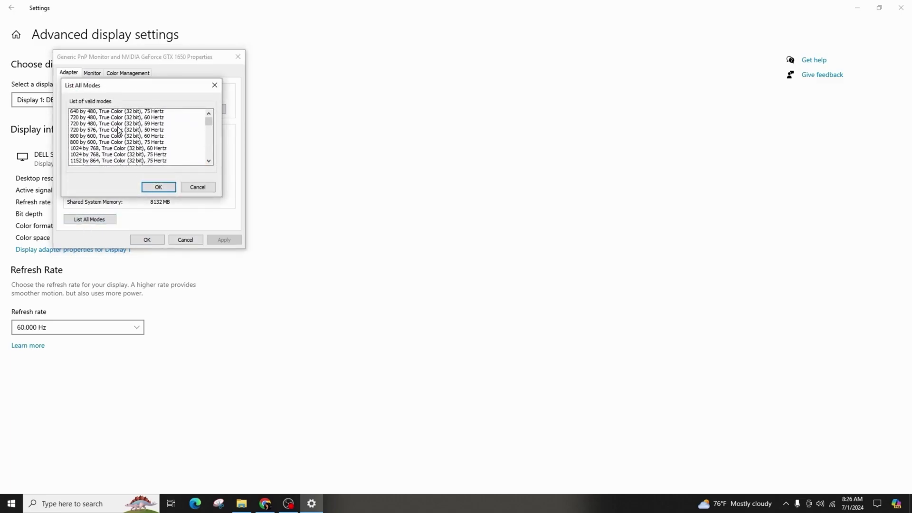
scroll(119, 132, "up", 3)
left_click(214, 85)
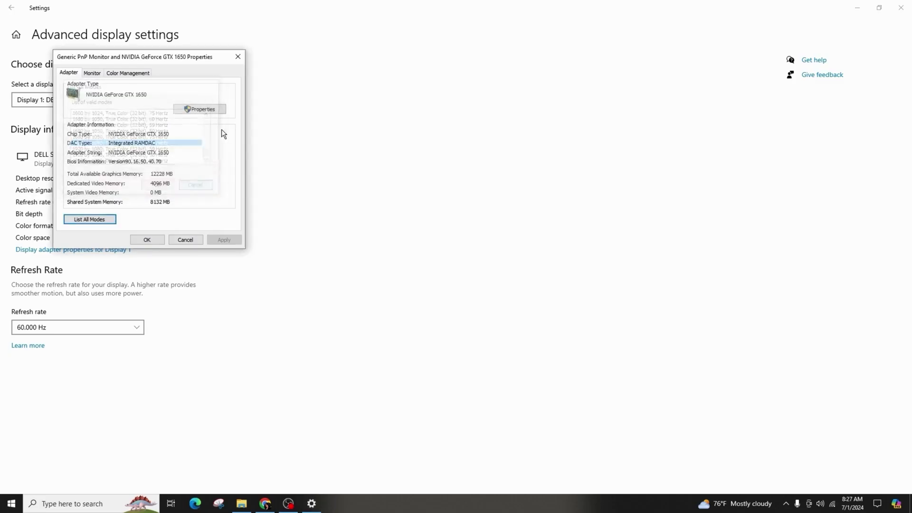
left_click(237, 57)
left_click(901, 7)
right_click(549, 76)
left_click(565, 106)
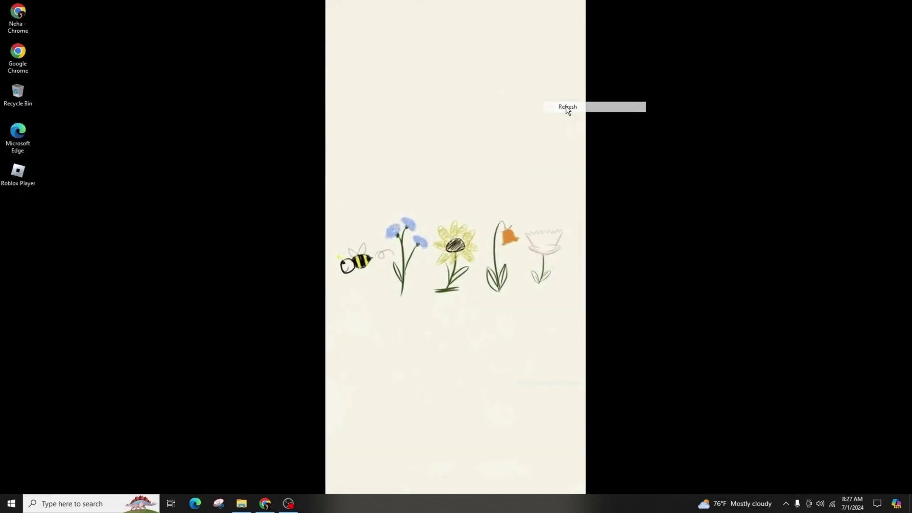